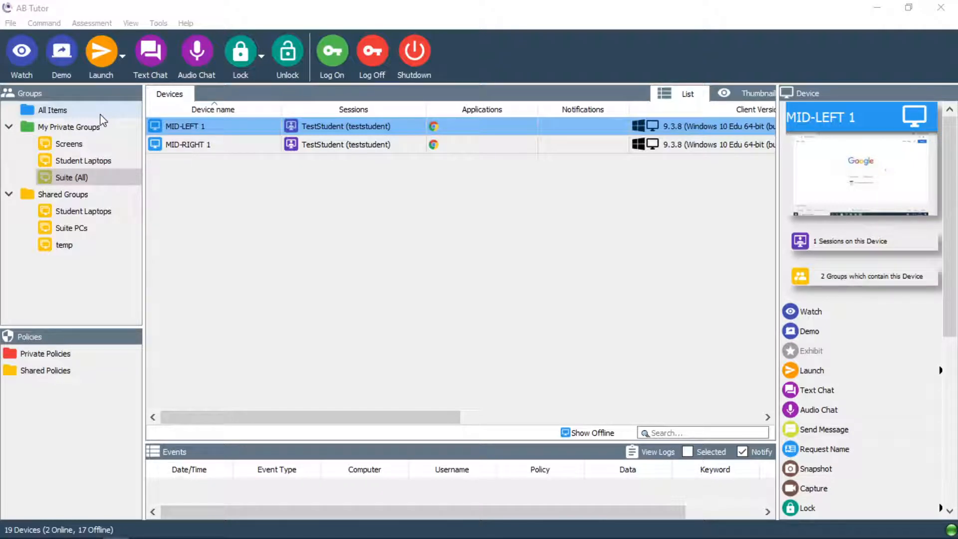
Step: Select both the MID-LEFT 1 and MID-RIGHT 1 devices in the device list
click(205, 146)
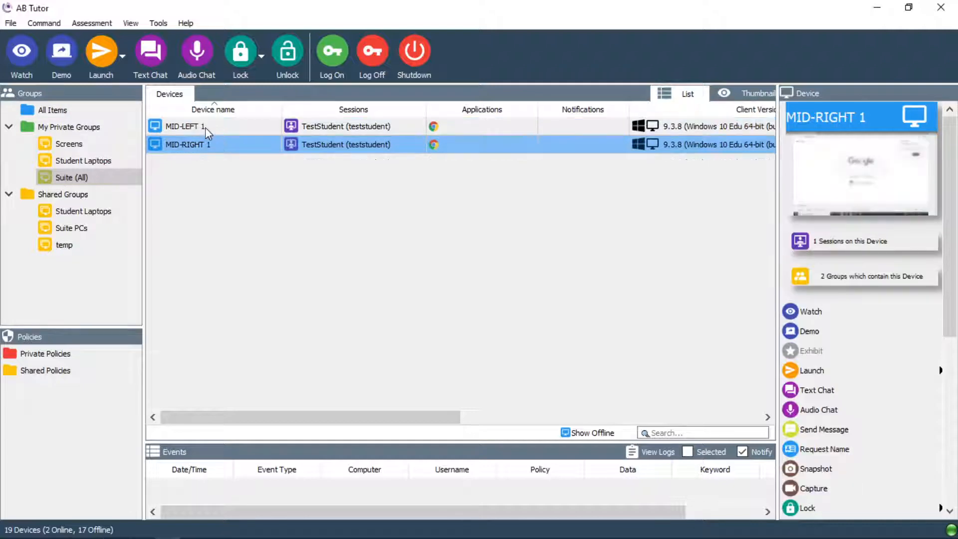
ctrl+click(205, 127)
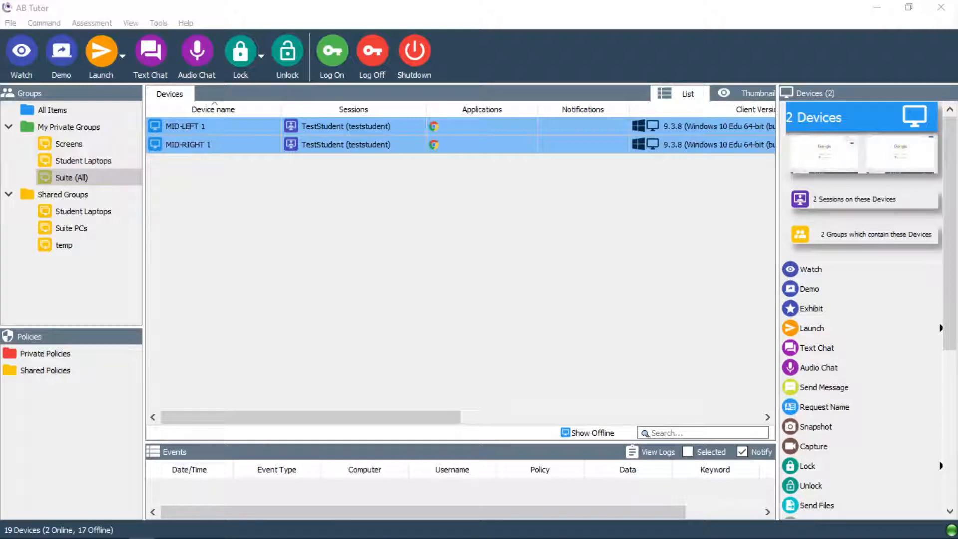
Step: In File Explorer, open the Y2 - Sticklebacks folder inside Students, copy its full path, and return to AB Tutor
drag(957, 200, 301, 32)
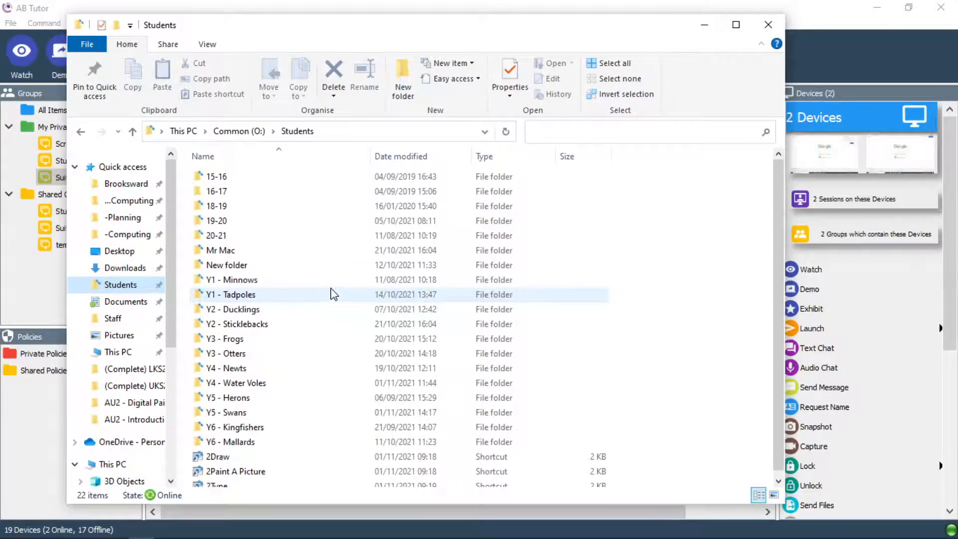
click(240, 329)
double_click(241, 330)
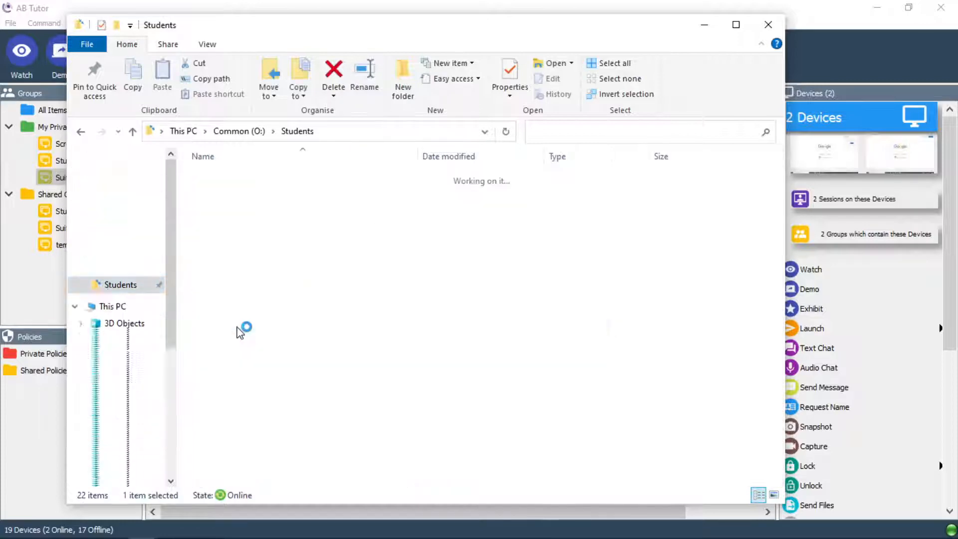
click(432, 133)
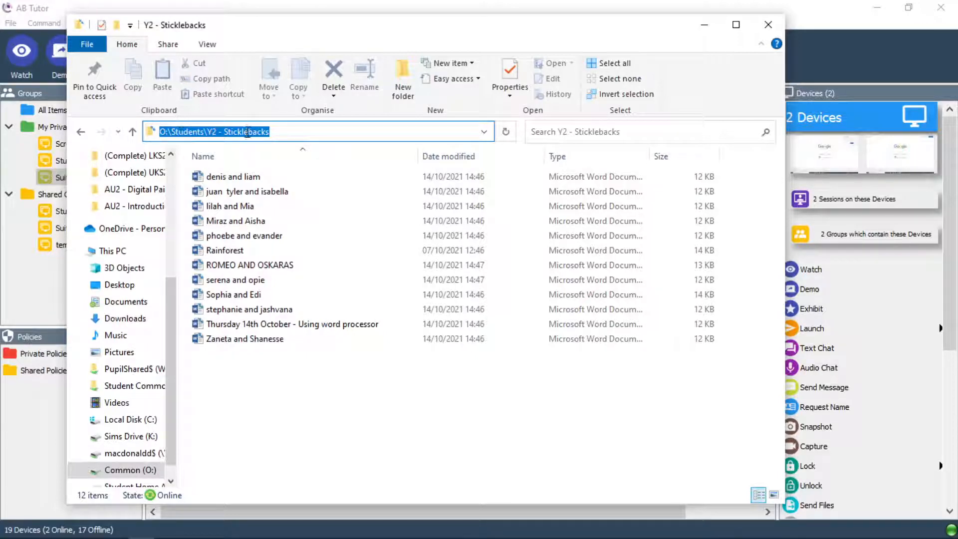
right_click(240, 131)
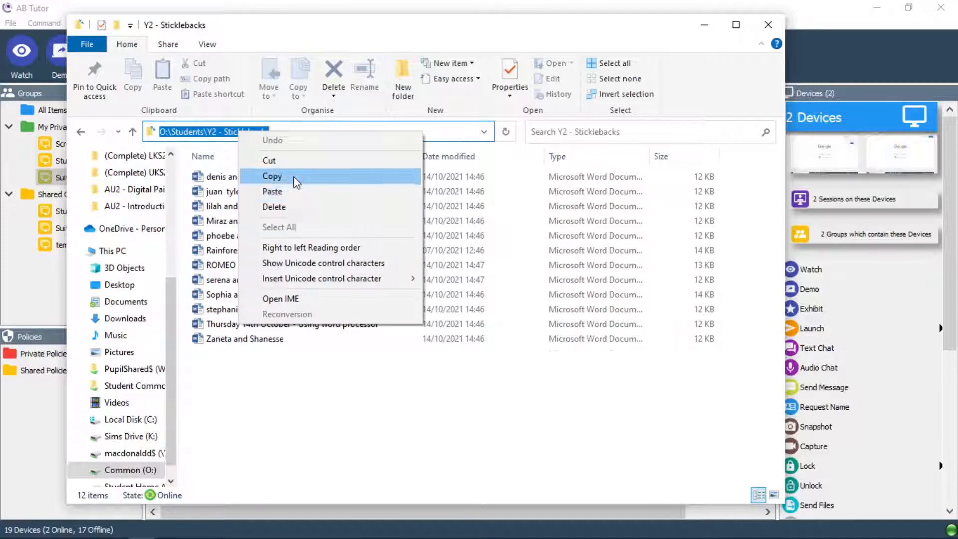
click(295, 177)
click(705, 25)
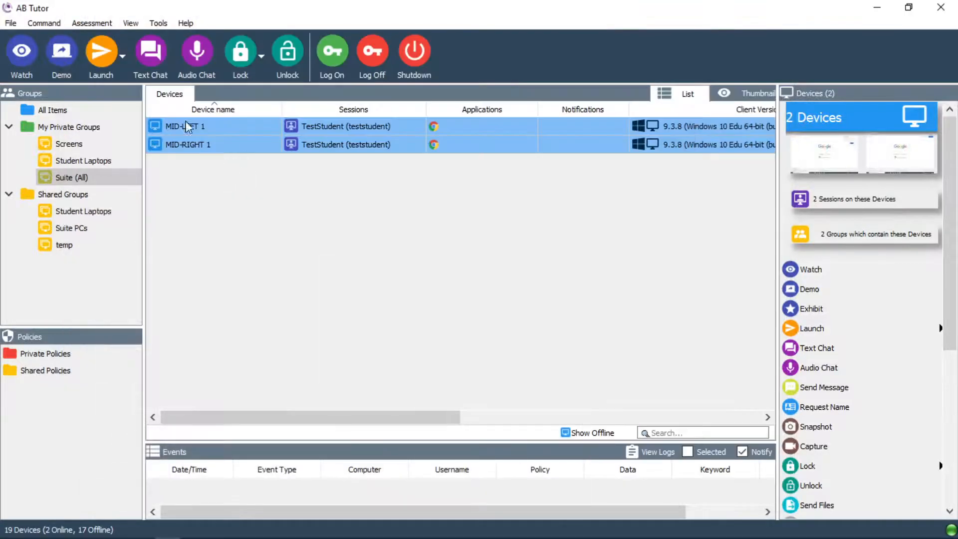
Step: Try to launch the copied path O:\Students\Y2 - Sticklebacks on both selected sessions
click(102, 54)
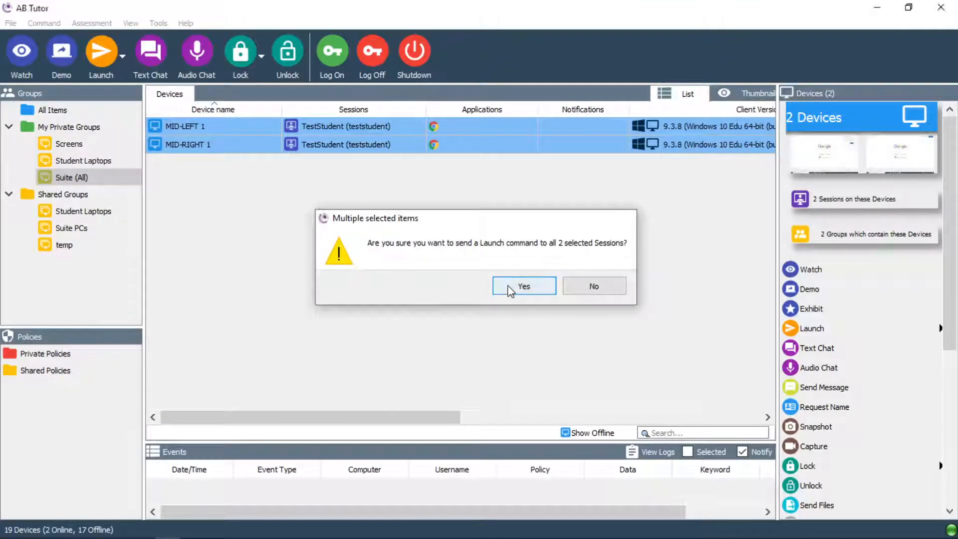
click(512, 286)
key(ctrl+a)
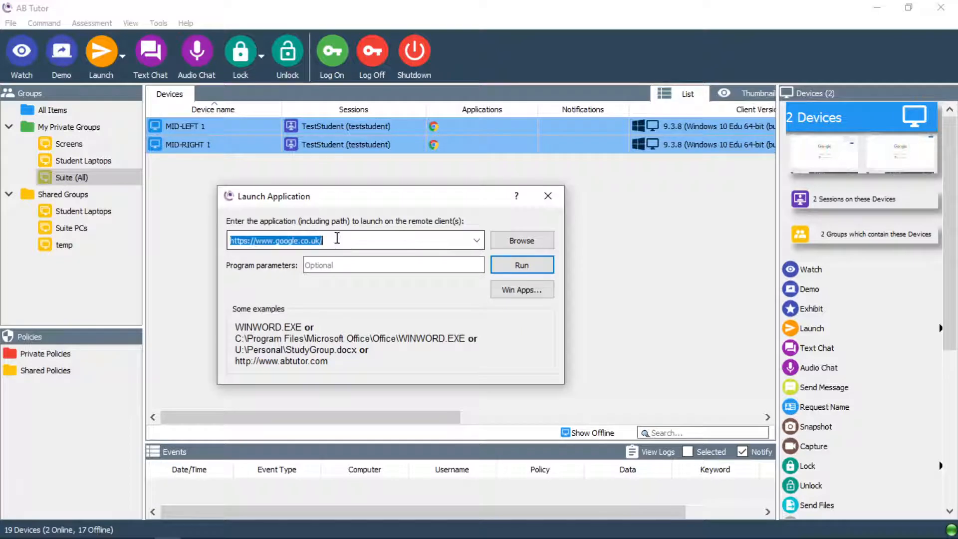
key(ctrl+v)
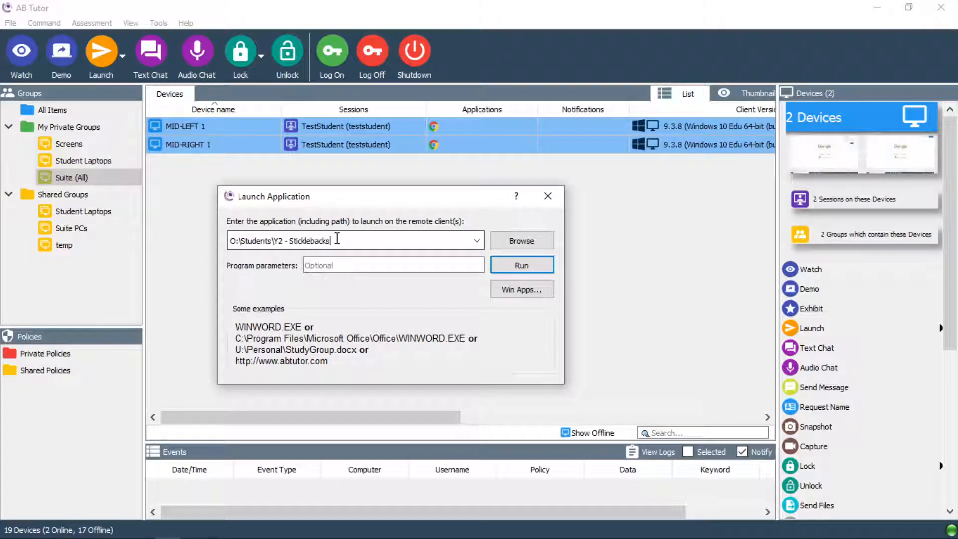
click(522, 265)
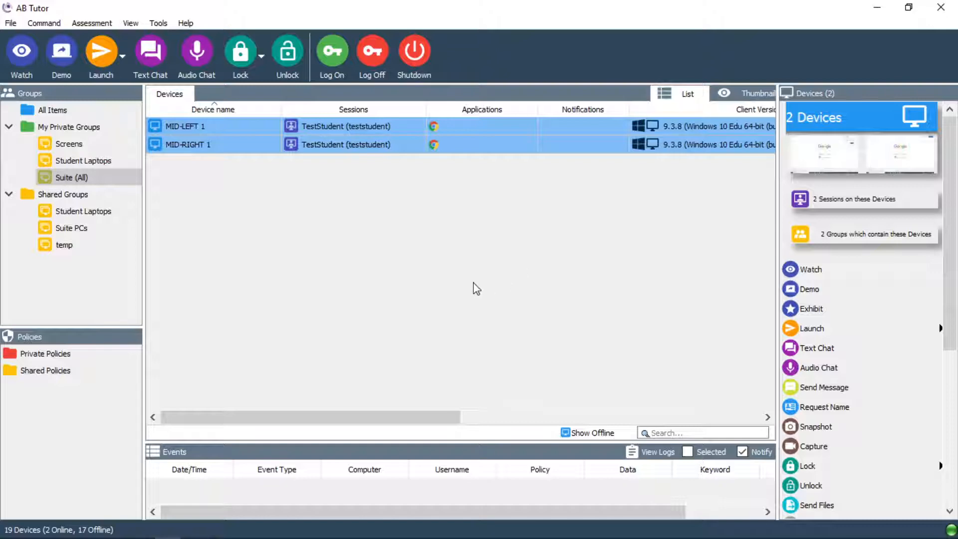
Step: Watch the MID-LEFT 1 screen to check whether the folder has opened, and close the view
click(194, 125)
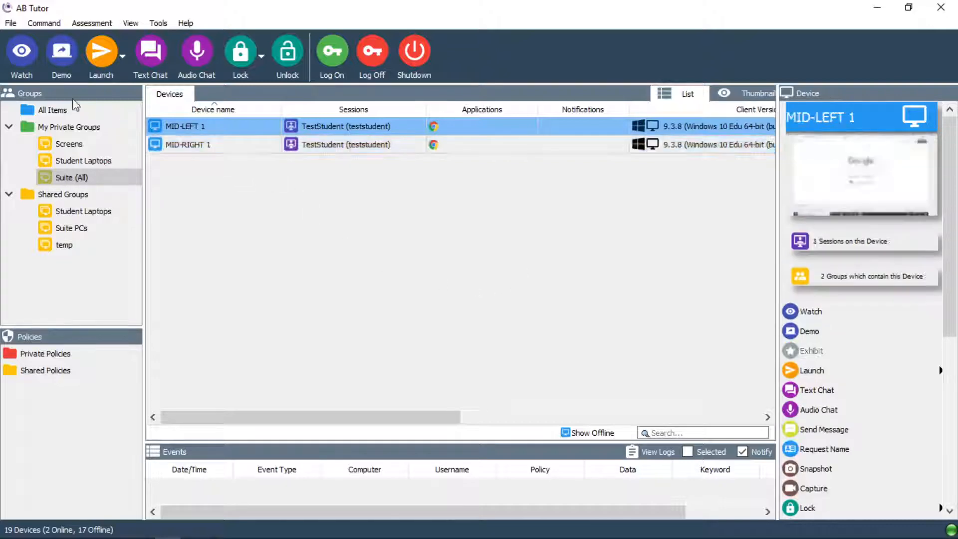
click(21, 62)
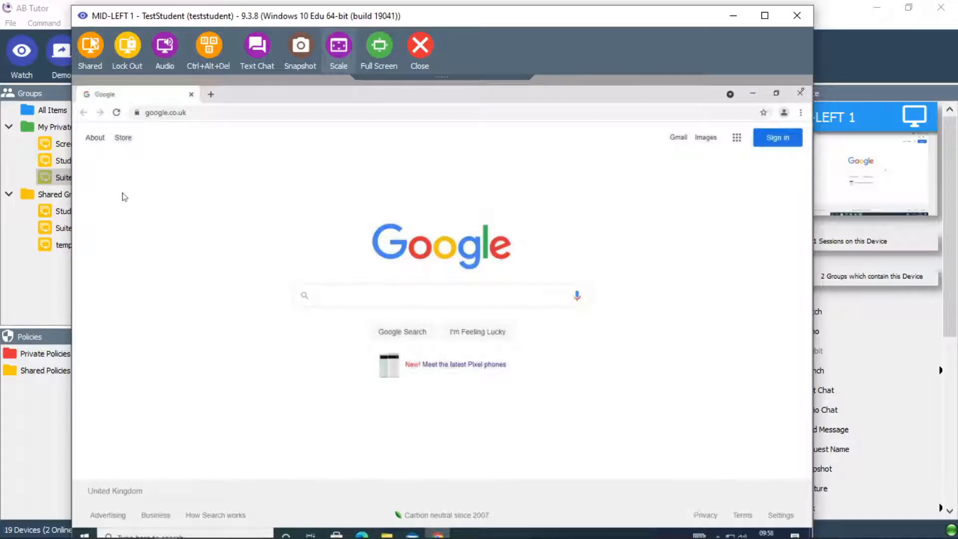
click(799, 20)
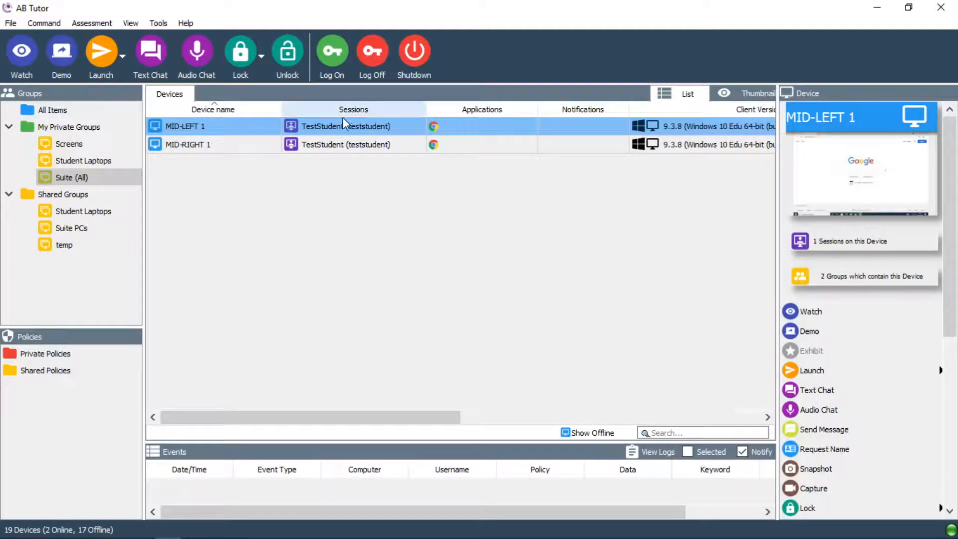
Step: Watch MID-LEFT 1 again, close its browser remotely, open the Students desktop folder, and reveal the folder's full network path
click(26, 72)
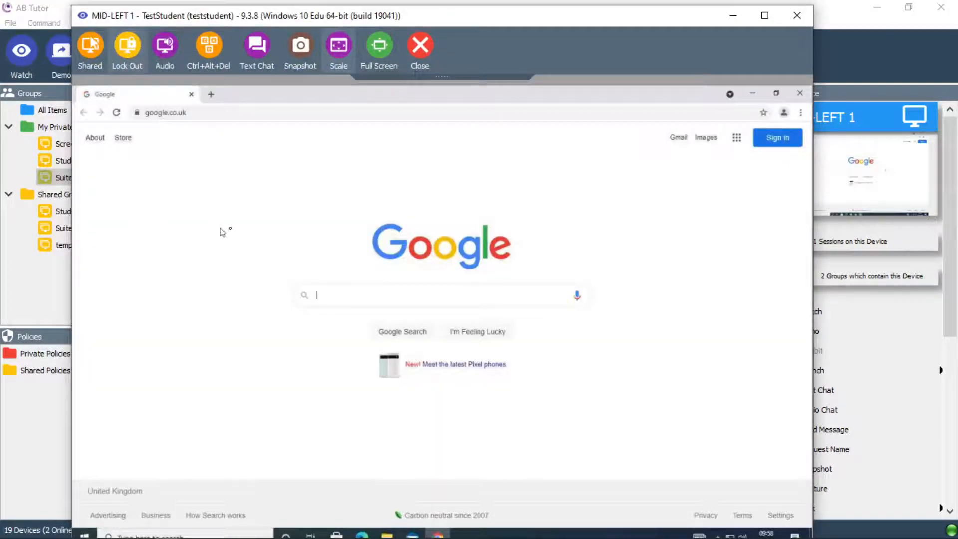
click(800, 94)
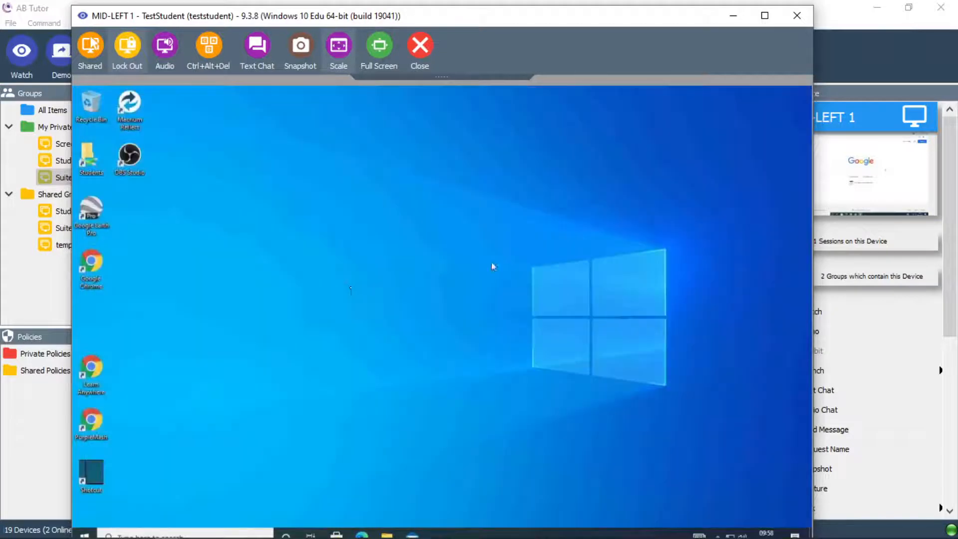
double_click(93, 158)
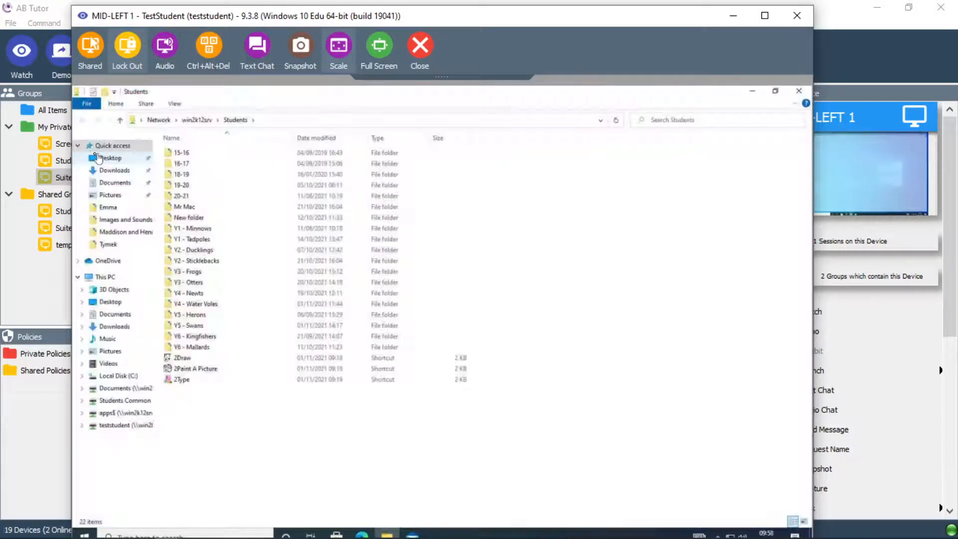
click(290, 118)
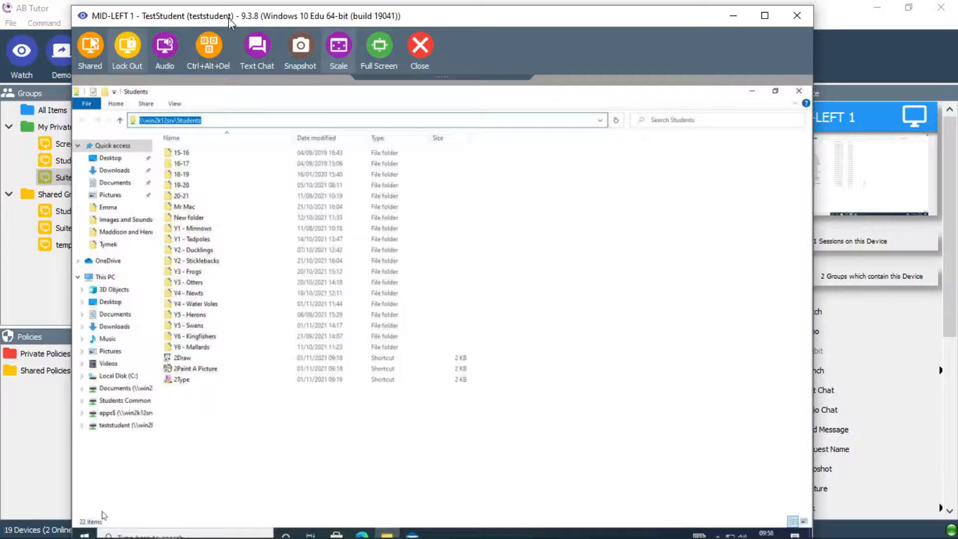
drag(144, 22, 788, 20)
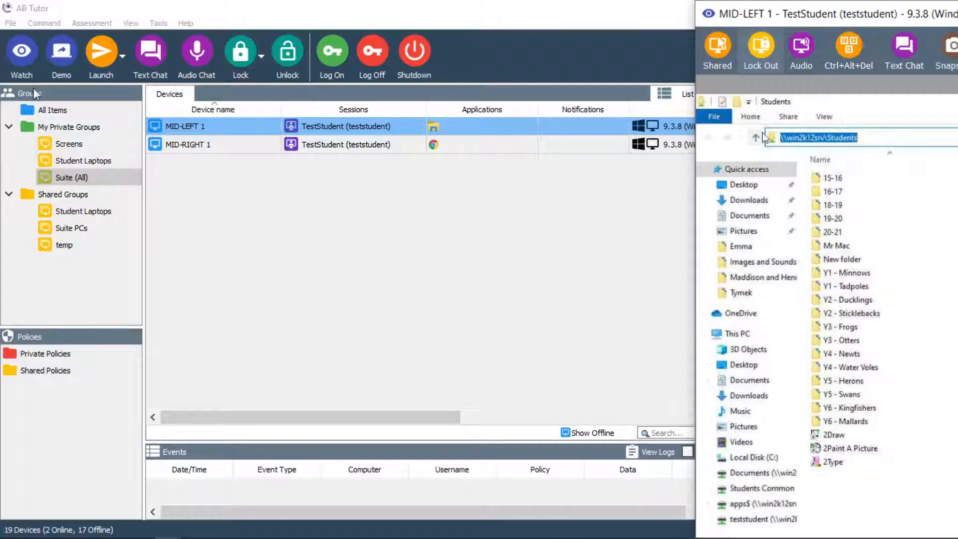
Step: Start a new application launch for MID-LEFT 1 and clear the existing path
click(100, 53)
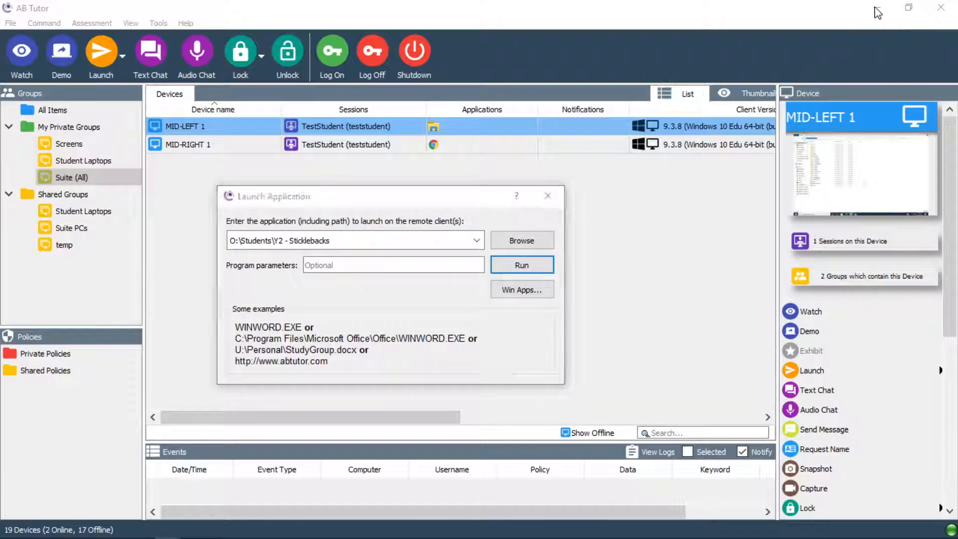
drag(409, 202, 450, 201)
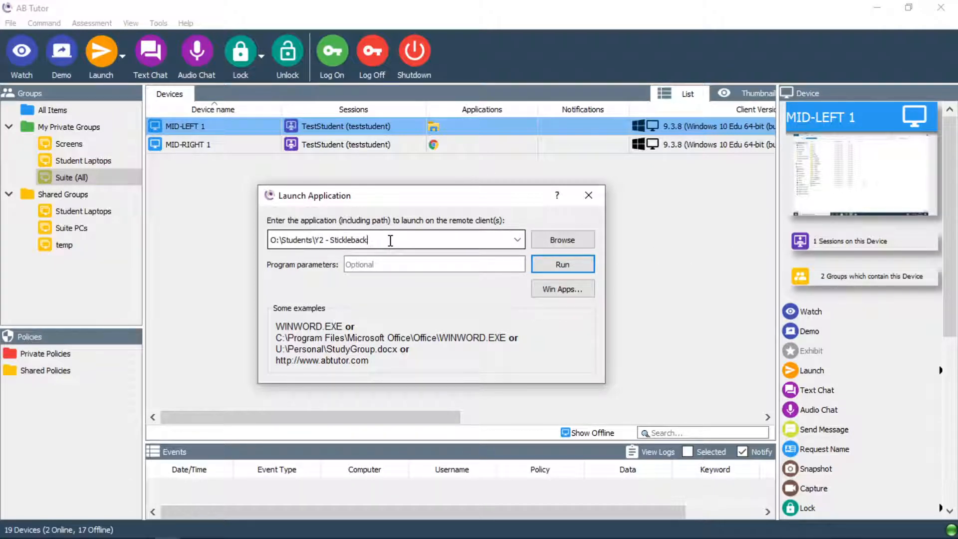
key(BackSpace)
key(BackSpace)
key(BackSpace)
key(BackSpace)
key(BackSpace)
key(BackSpace)
key(BackSpace)
key(BackSpace)
key(BackSpace)
key(BackSpace)
key(BackSpace)
key(BackSpace)
key(BackSpace)
key(BackSpace)
key(BackSpace)
key(BackSpace)
key(BackSpace)
key(BackSpace)
key(BackSpace)
key(BackSpace)
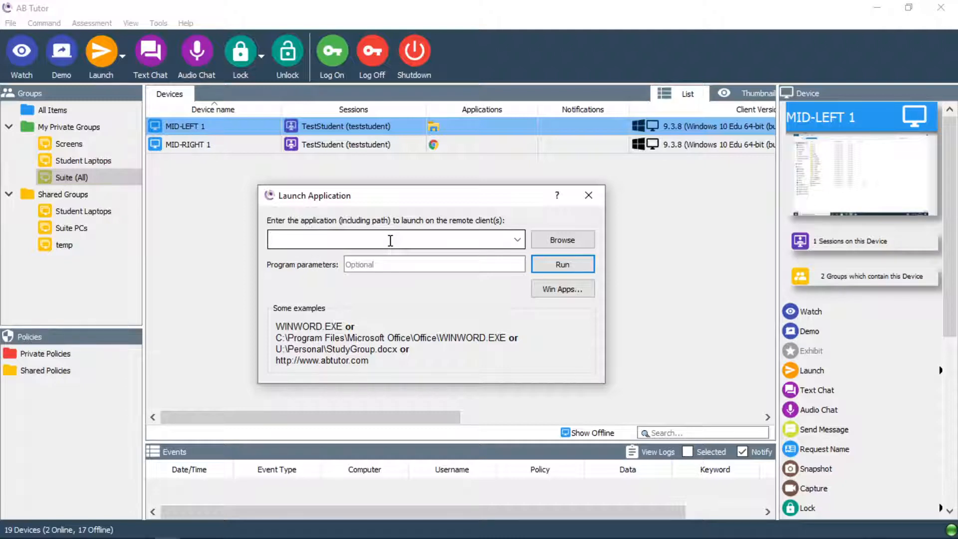
Step: Enter the network path \\win2k12srv\Students\Y2-Sticklebacks and try to launch it on MID-LEFT 1
text(\\)
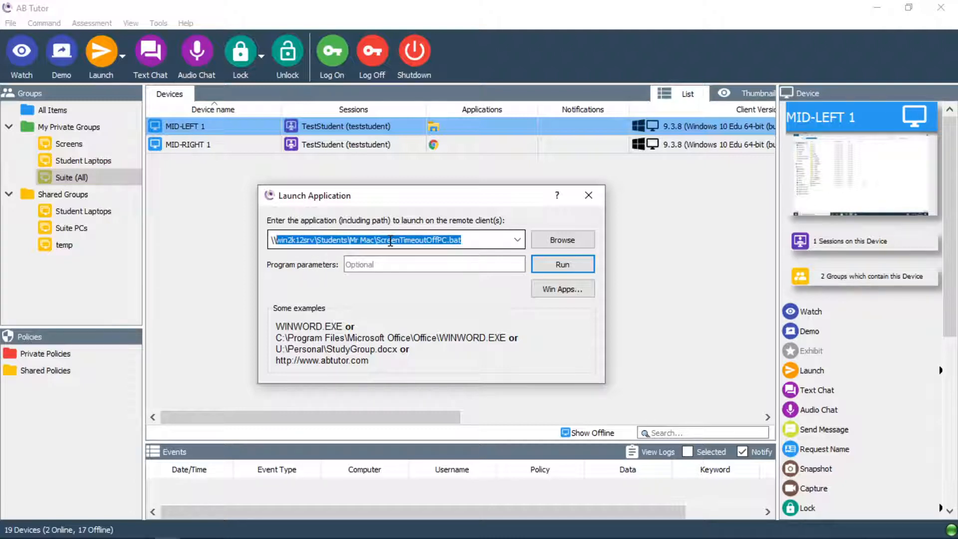
text(win2k)
key(BackSpace)
key(BackSpace)
key(BackSpace)
key(BackSpace)
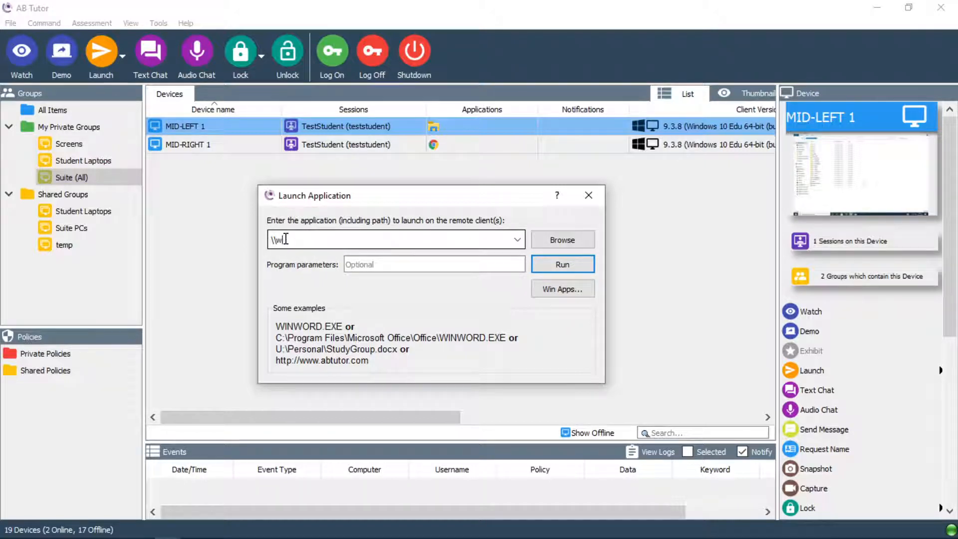
text(wi)
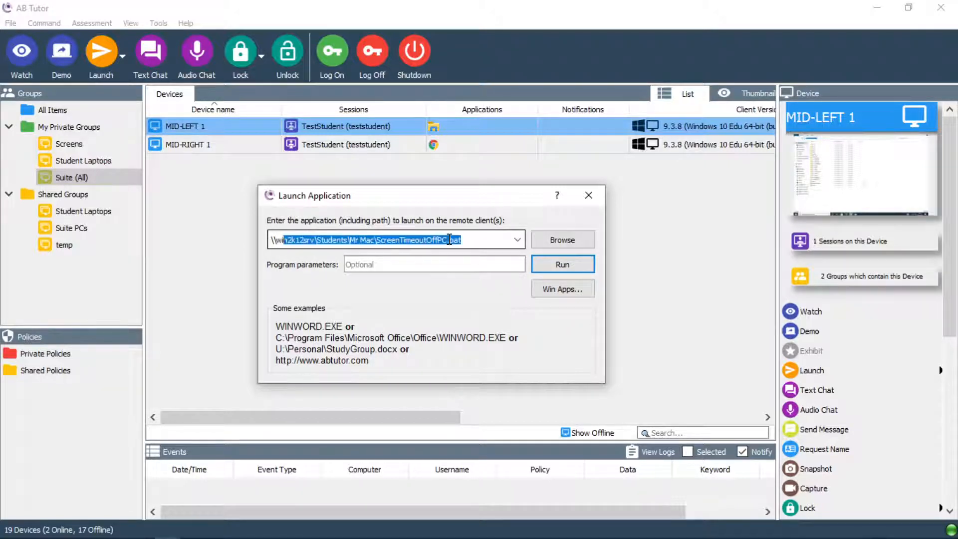
text(n2k12srv\S)
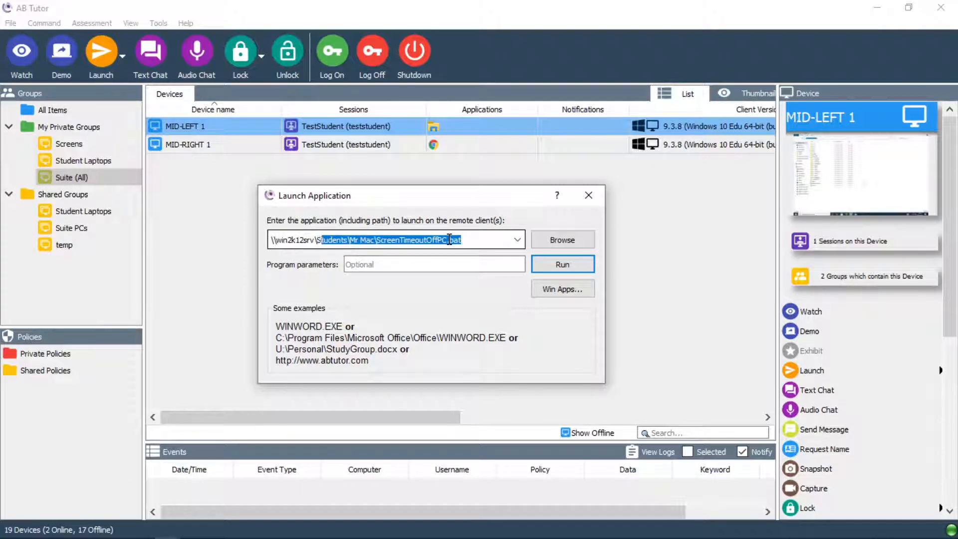
text(tudents\Y2-)
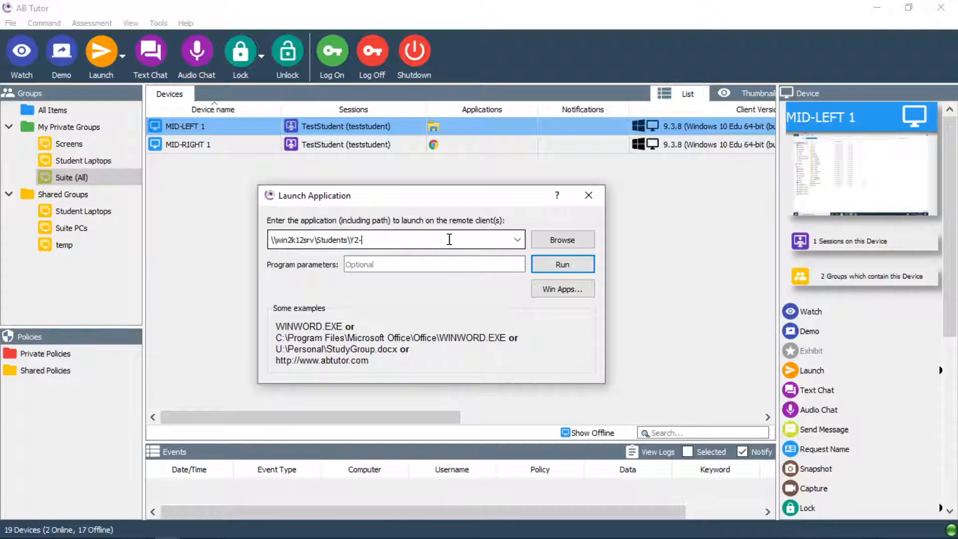
text(Sticklebacks)
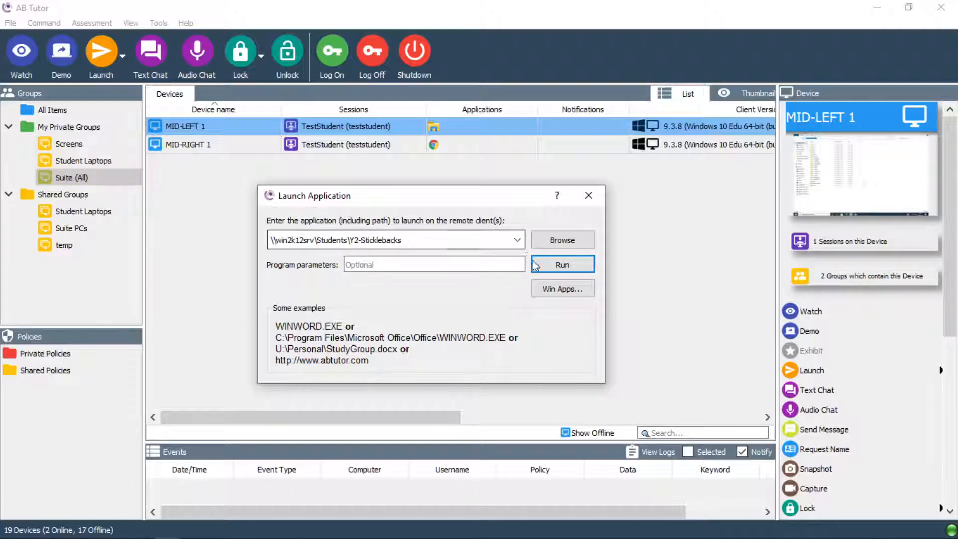
click(569, 267)
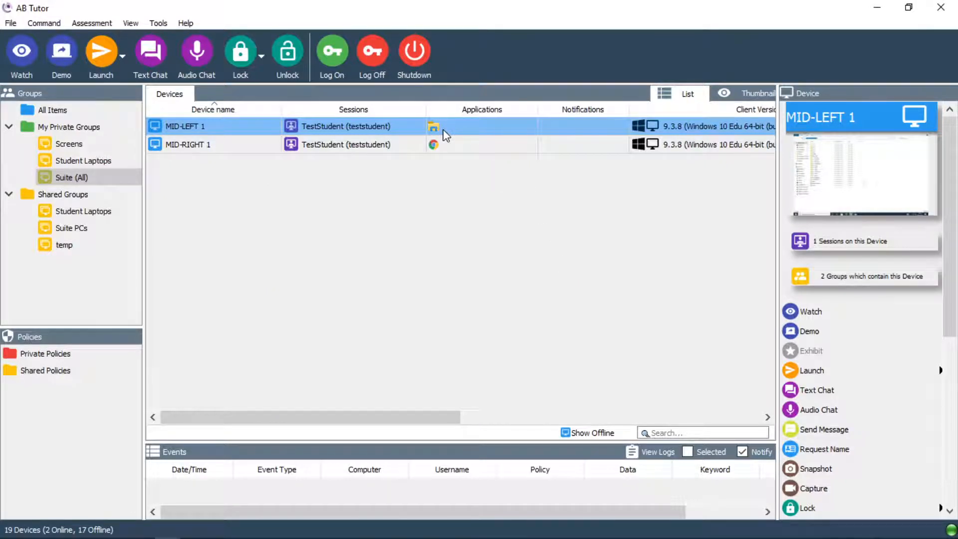
Step: Try to launch the same network path on MID-RIGHT 1
click(357, 145)
click(101, 52)
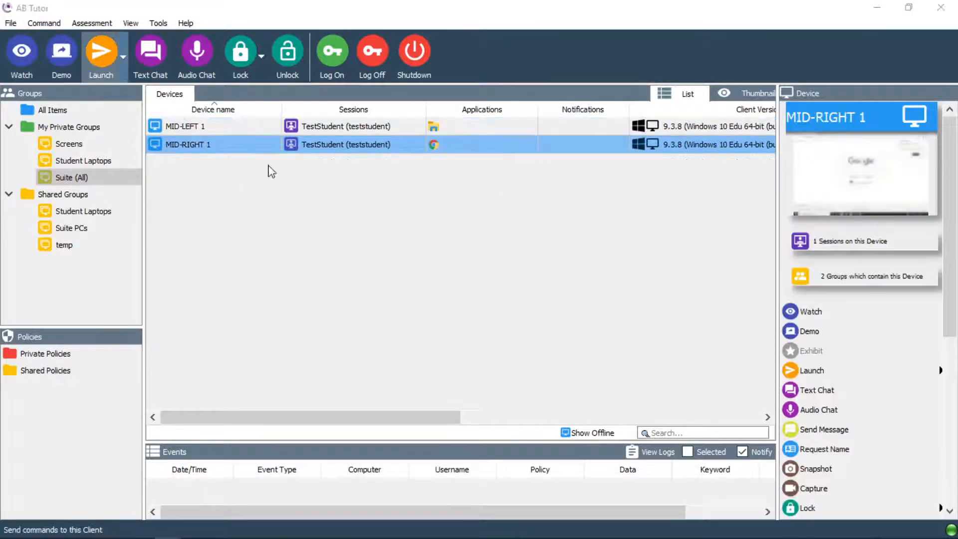
click(566, 265)
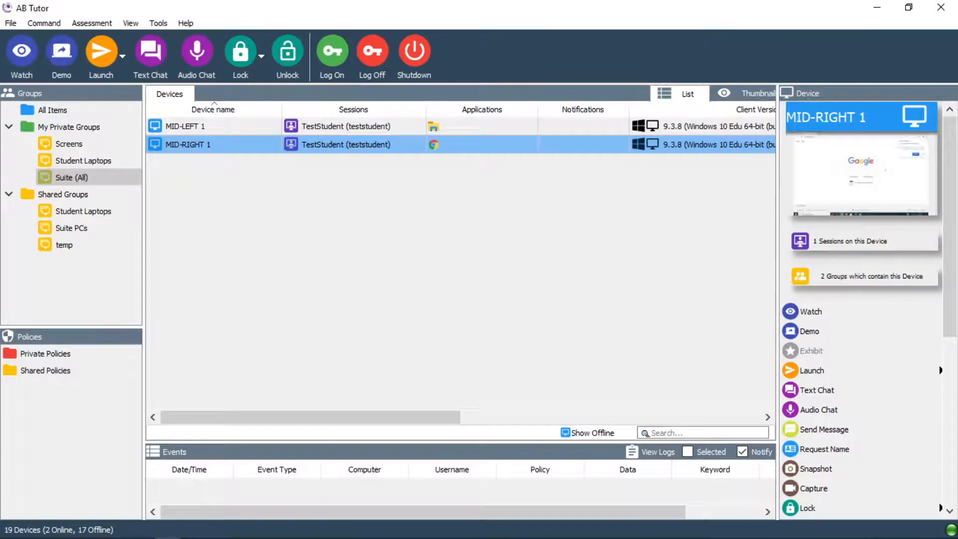
Step: Check the folder's exact name in the MID-LEFT 1 view, correct the path to \\win2k12srv\Students\Y2 - Sticklebacks, and launch it on MID-RIGHT 1
drag(957, 15, 856, 4)
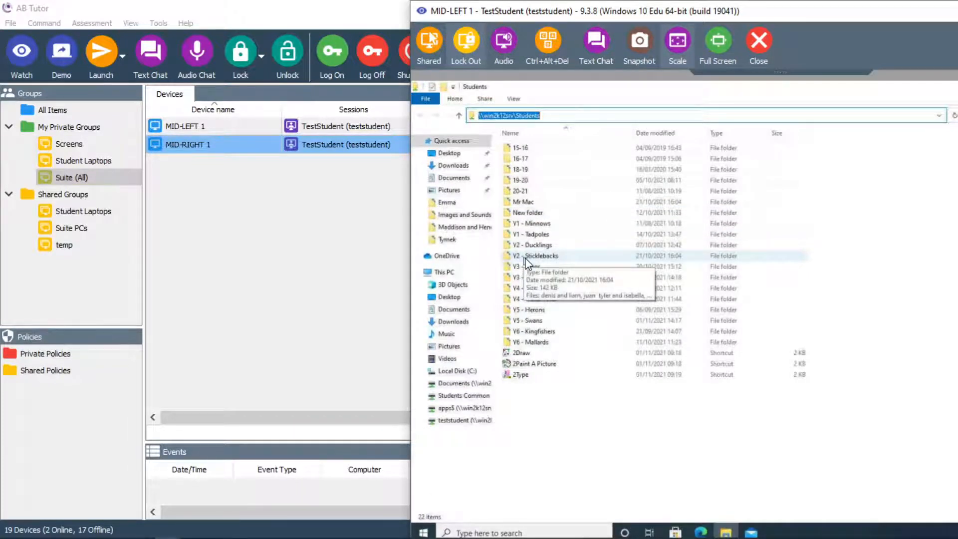
drag(493, 13, 957, 15)
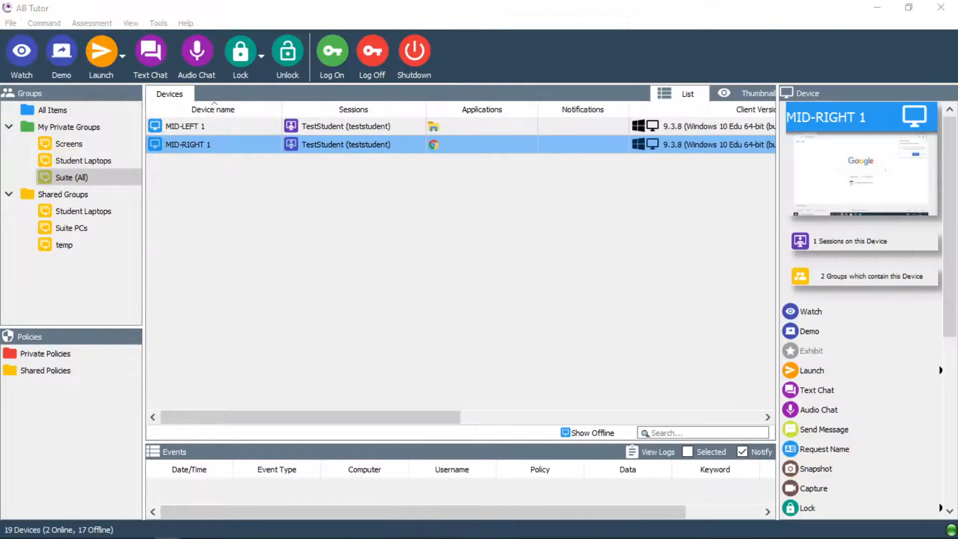
click(101, 64)
click(361, 242)
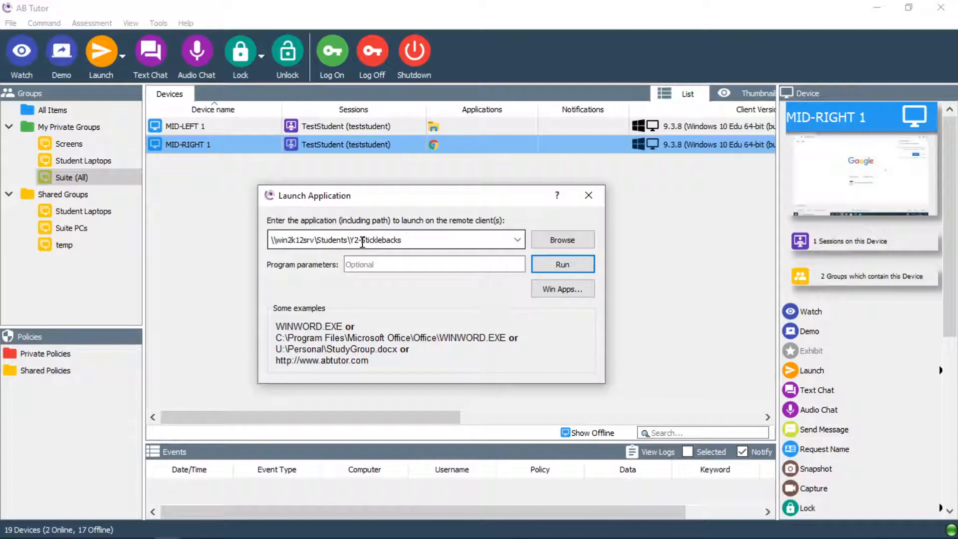
key(Right)
click(563, 265)
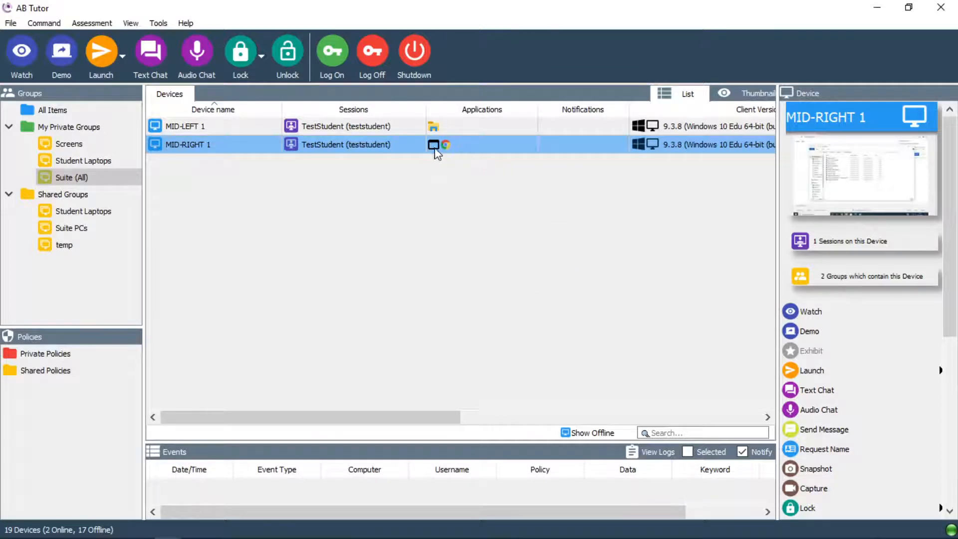
Step: Watch MID-RIGHT 1's screen to check the launched folder, then close the viewing window
click(28, 64)
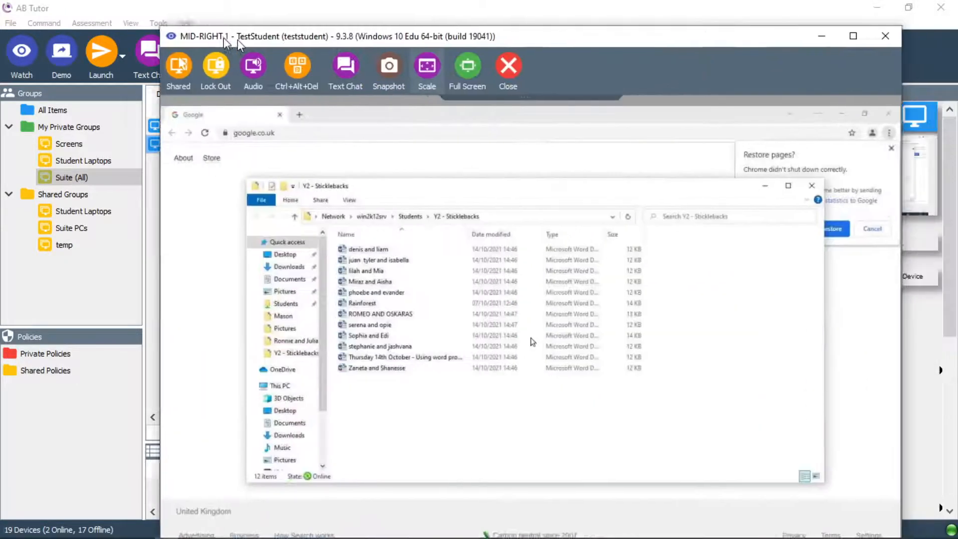
drag(237, 39, 143, 17)
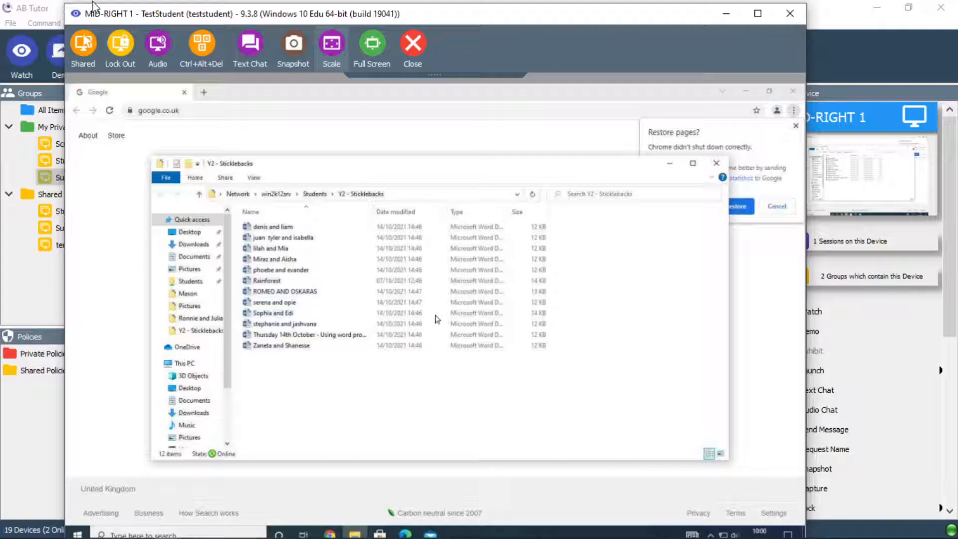
click(790, 13)
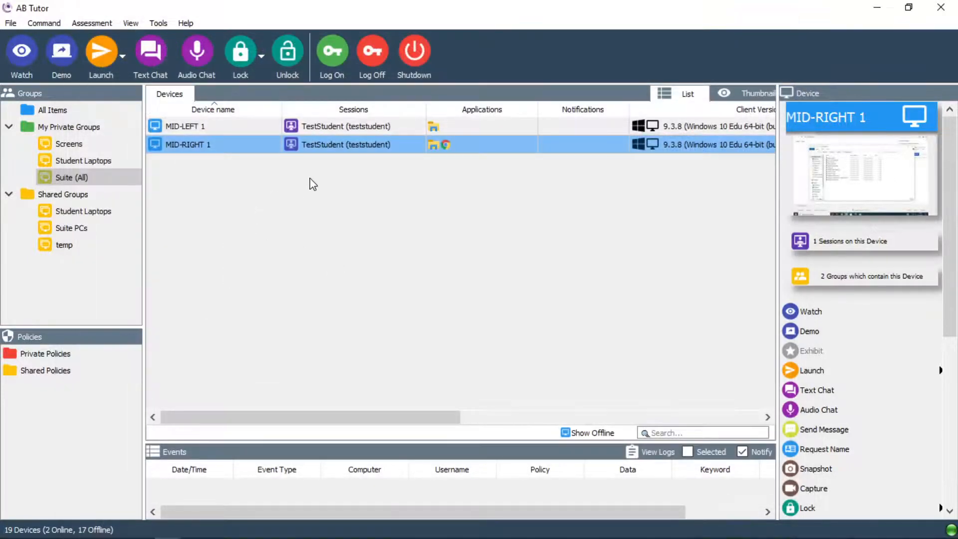
Step: Review the previously launched paths, websites and programs in the Launch Application history, then close it without launching anything
click(106, 58)
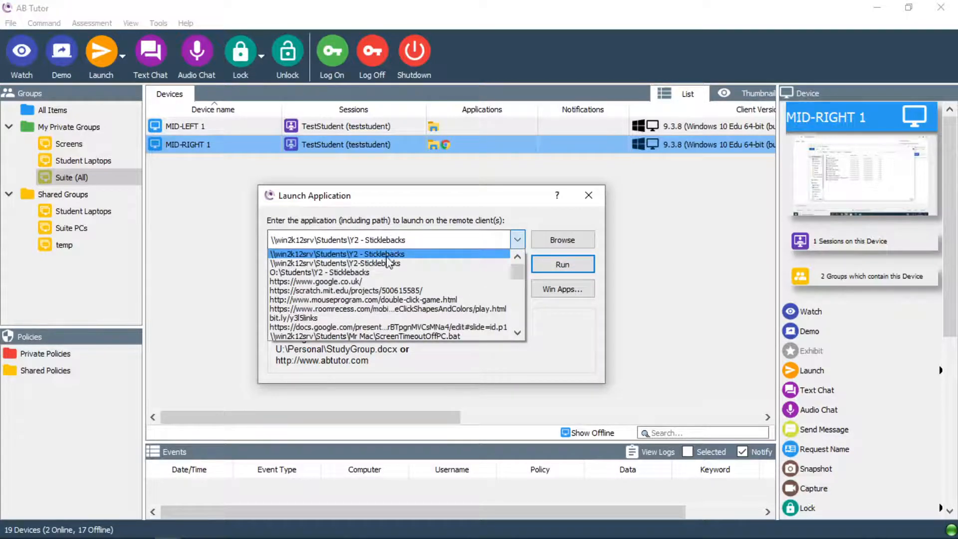
scroll(389, 284, down, 6)
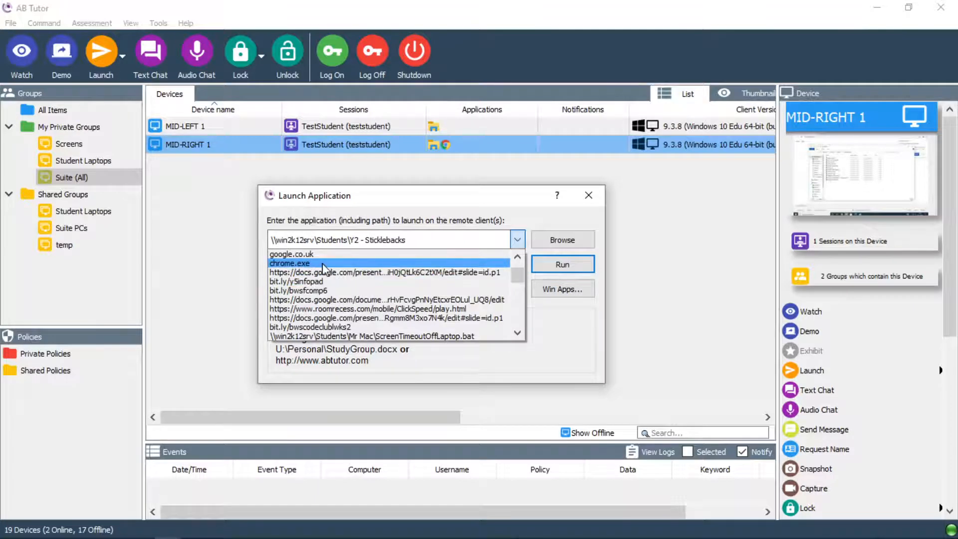
scroll(340, 272, down, 3)
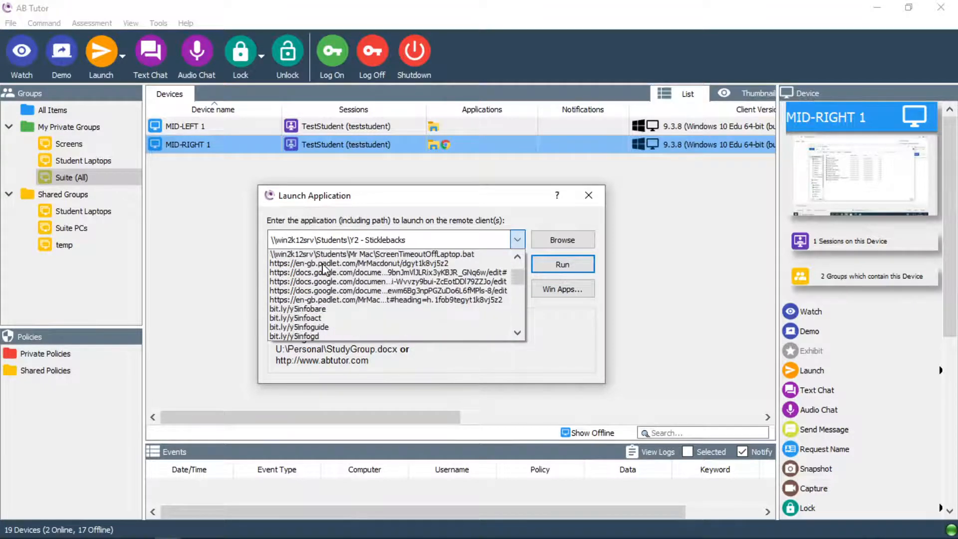
scroll(357, 273, down, 10)
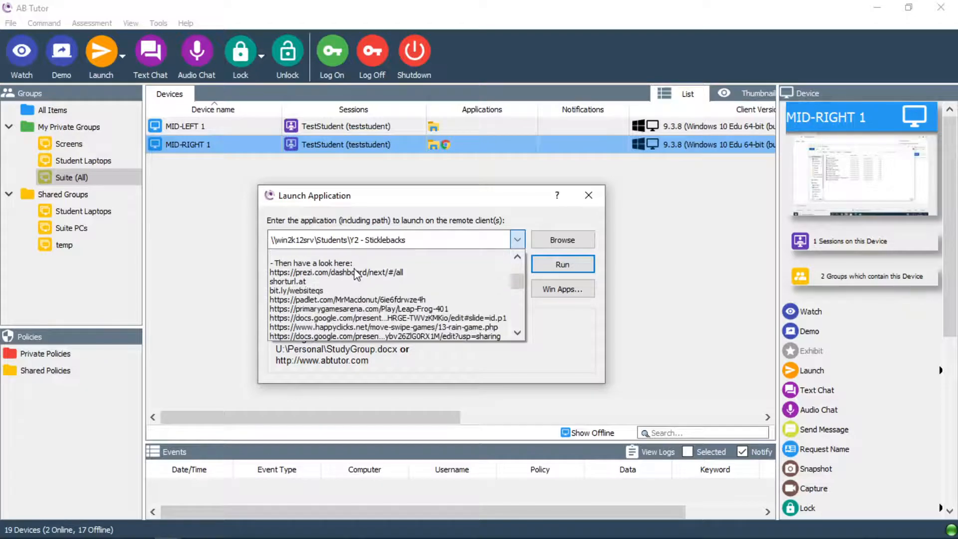
scroll(357, 273, down, 2)
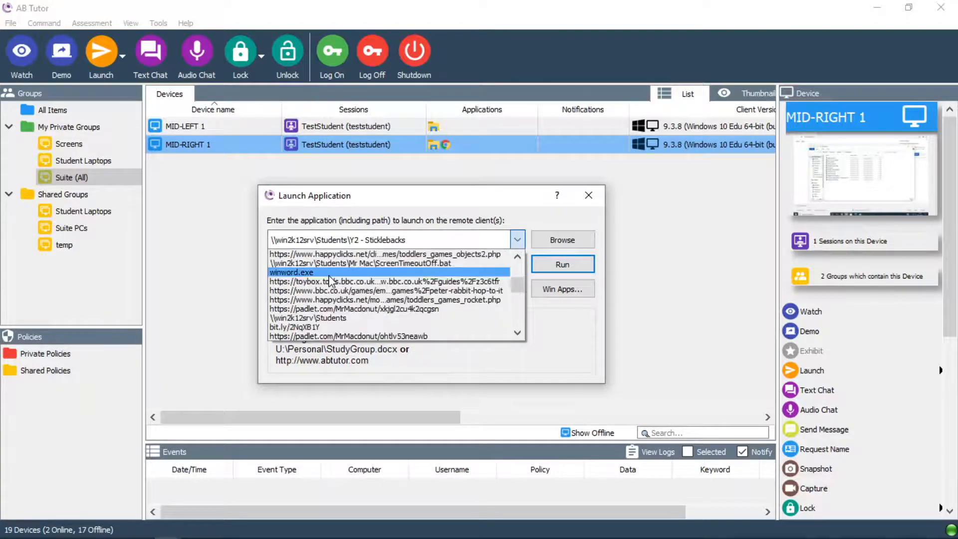
scroll(330, 281, down, 3)
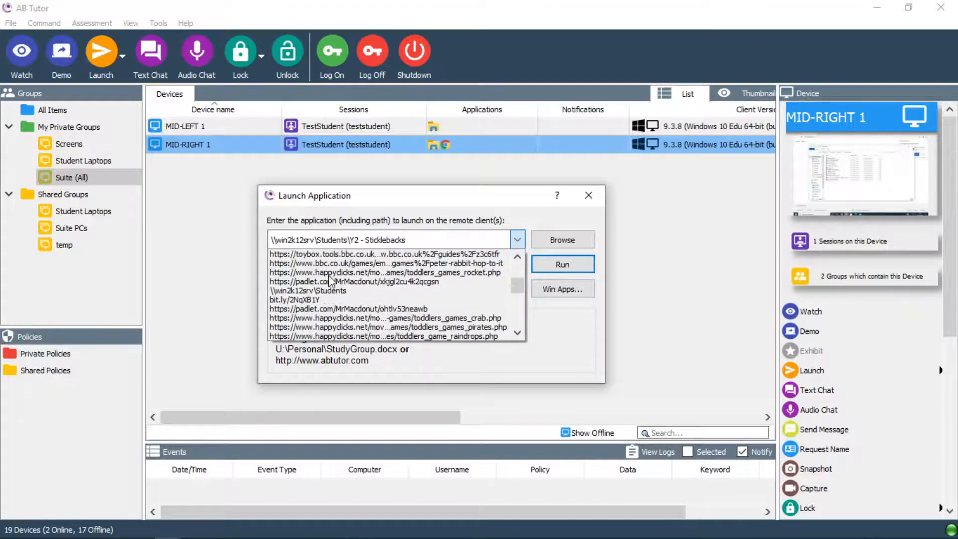
click(587, 198)
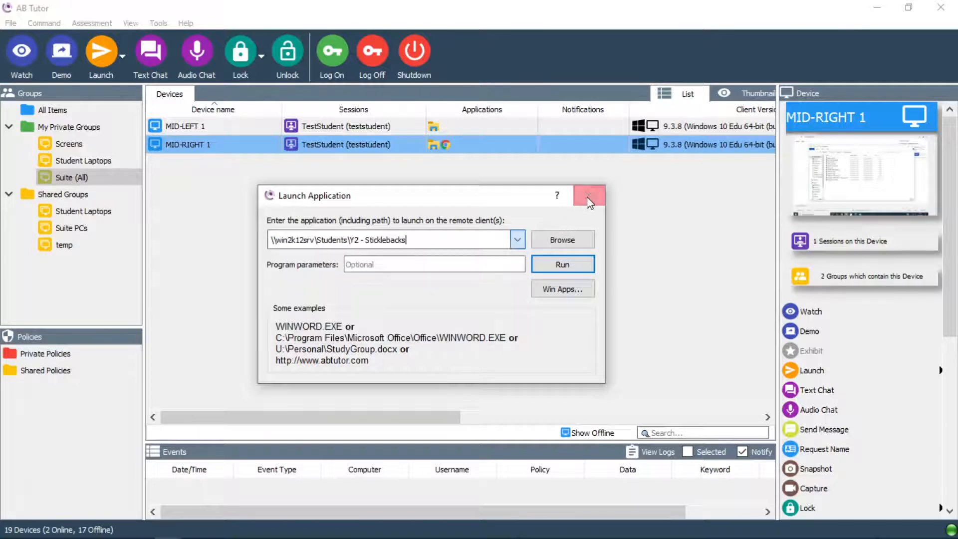
click(588, 197)
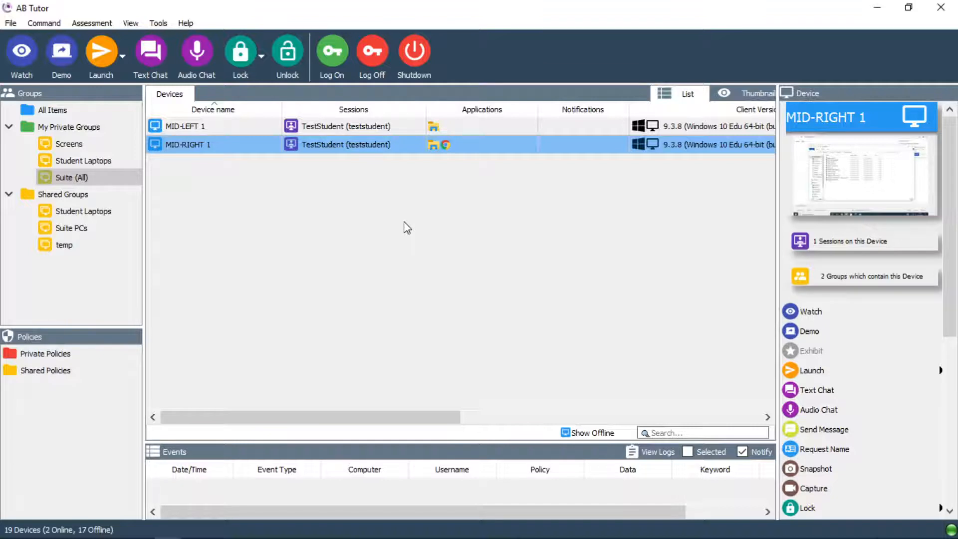
Step: Switch to Chrome and search Google for "powerpoint filename windows"
mouse_move(320, 537)
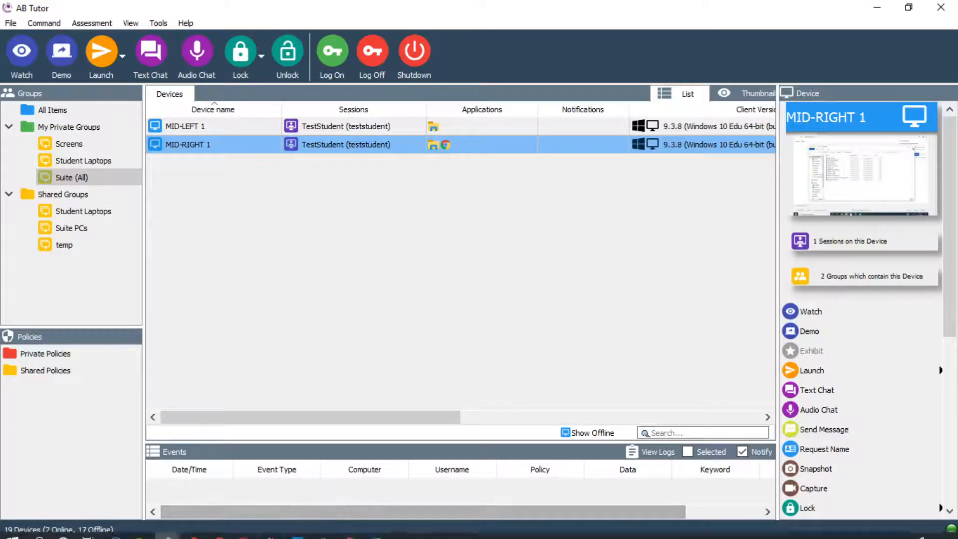
mouse_move(222, 529)
click(309, 509)
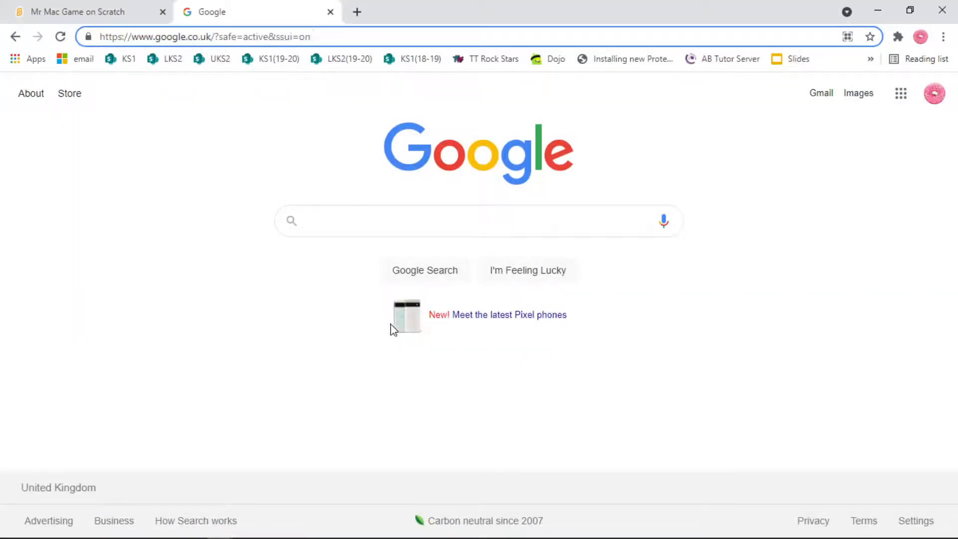
click(349, 220)
text(po)
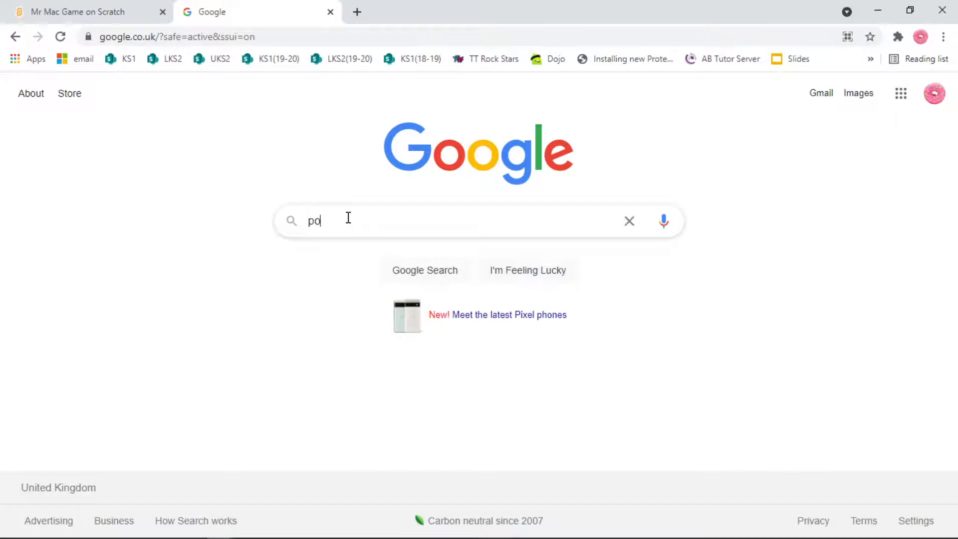
text(werpoint fi)
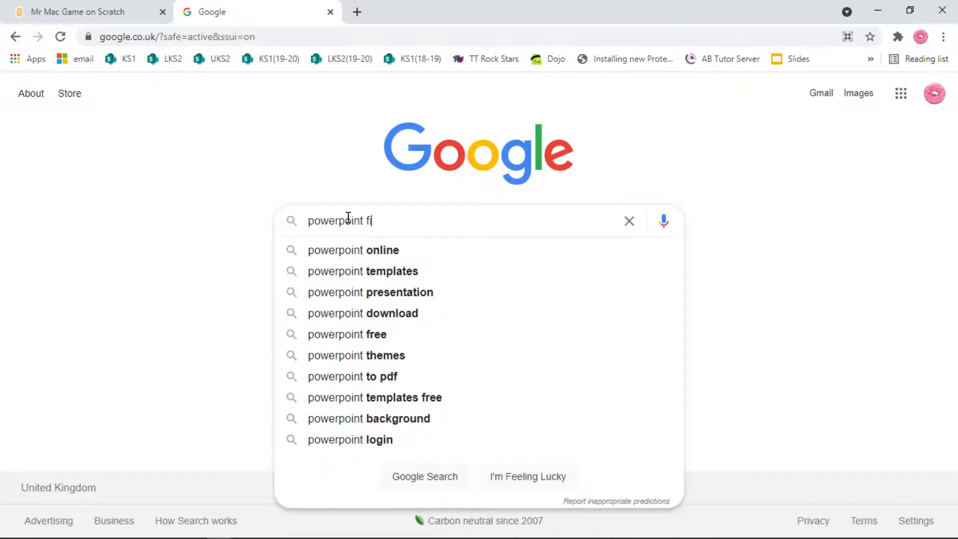
text(lename windows)
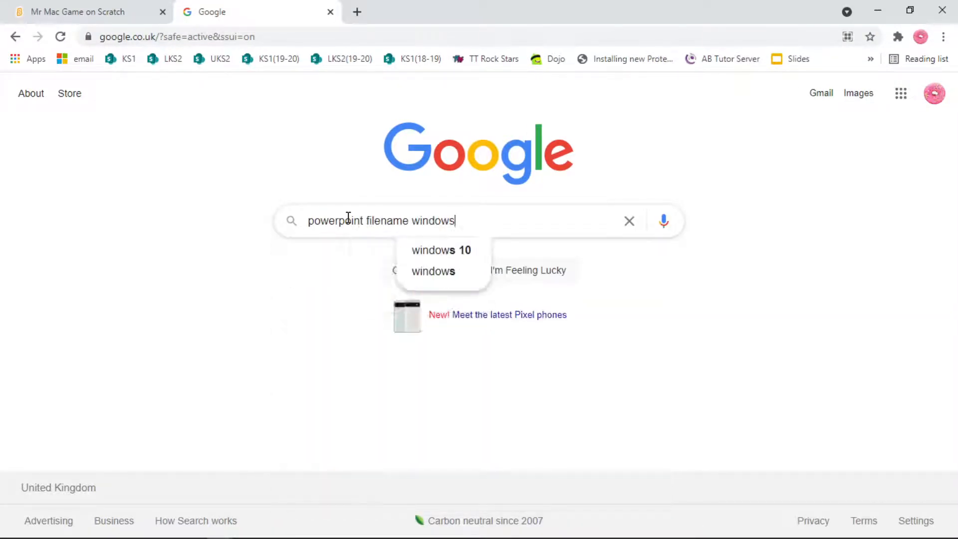
key(Return)
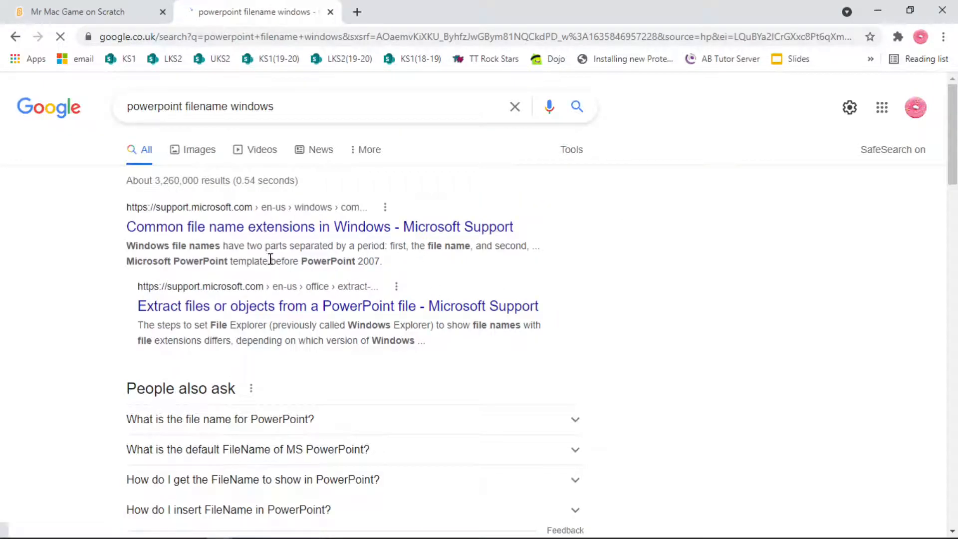
Step: Expand the question "What is the file name for PowerPoint?" and check the results for the program's file name
scroll(320, 367, down, 3)
scroll(320, 367, down, 2)
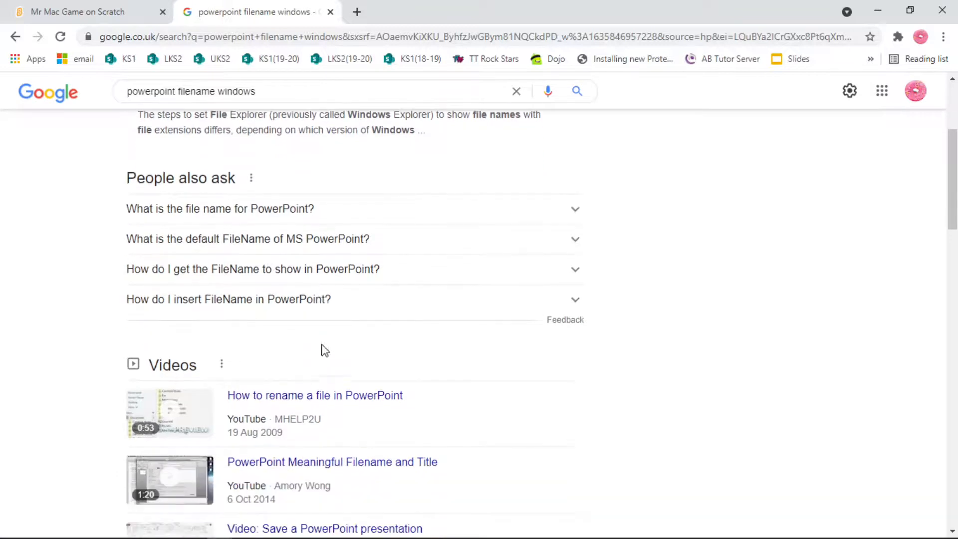
click(573, 216)
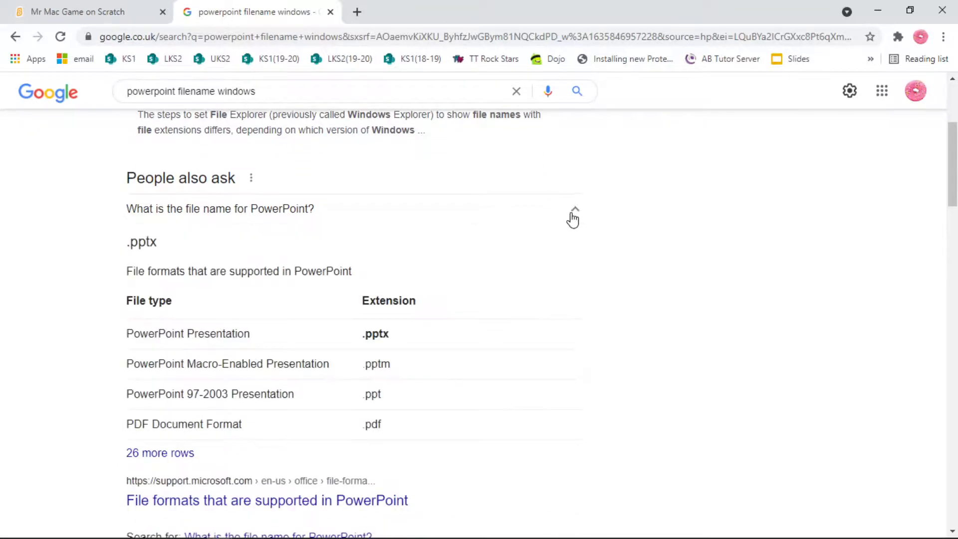
scroll(256, 314, down, 7)
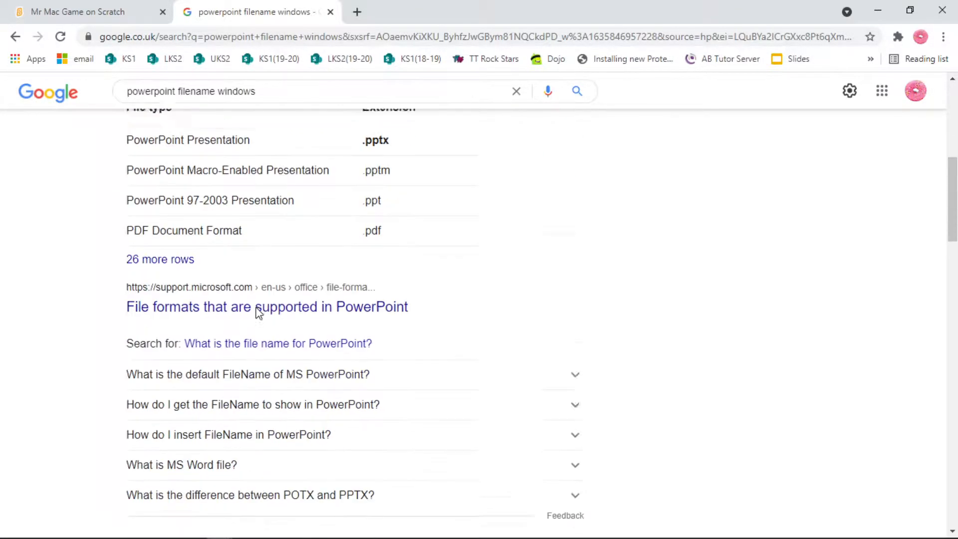
scroll(321, 300, down, 4)
scroll(321, 294, up, 12)
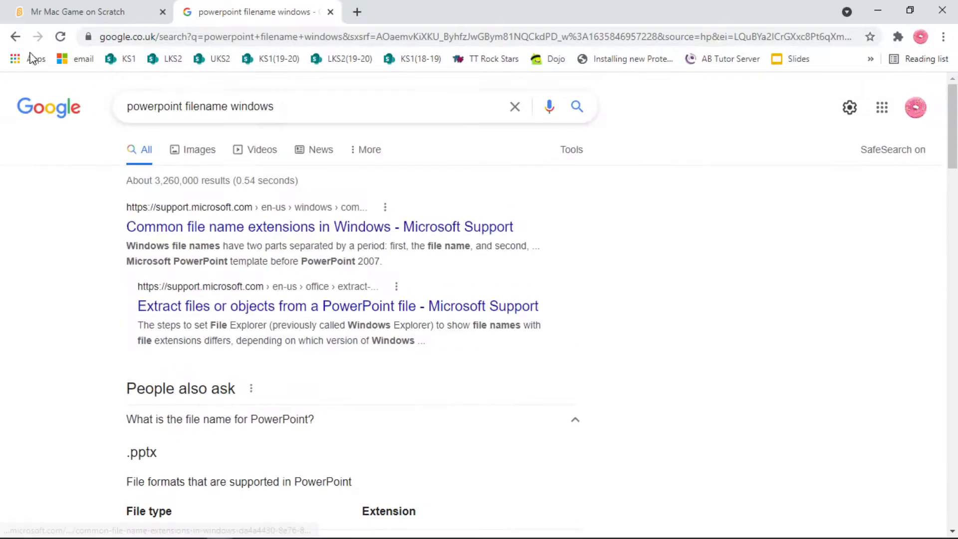
Step: Change the Google search to "powerpoint executable windows" and find PowerPoint's executable name
double_click(202, 107)
text(execut)
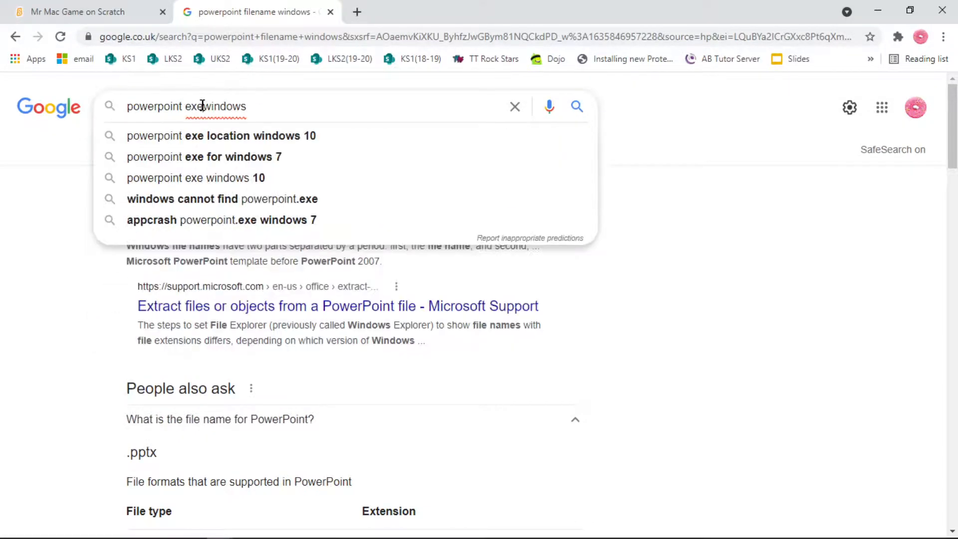
text(able)
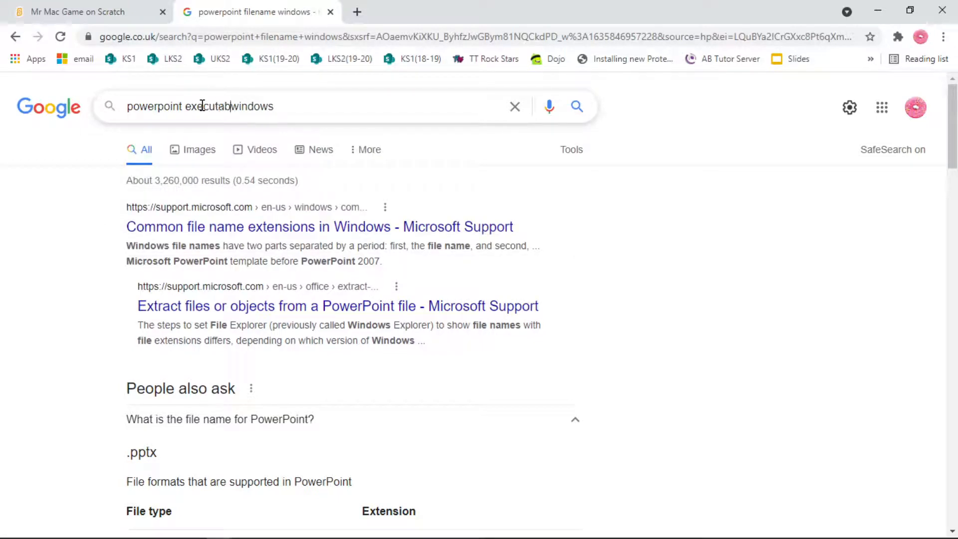
key(Return)
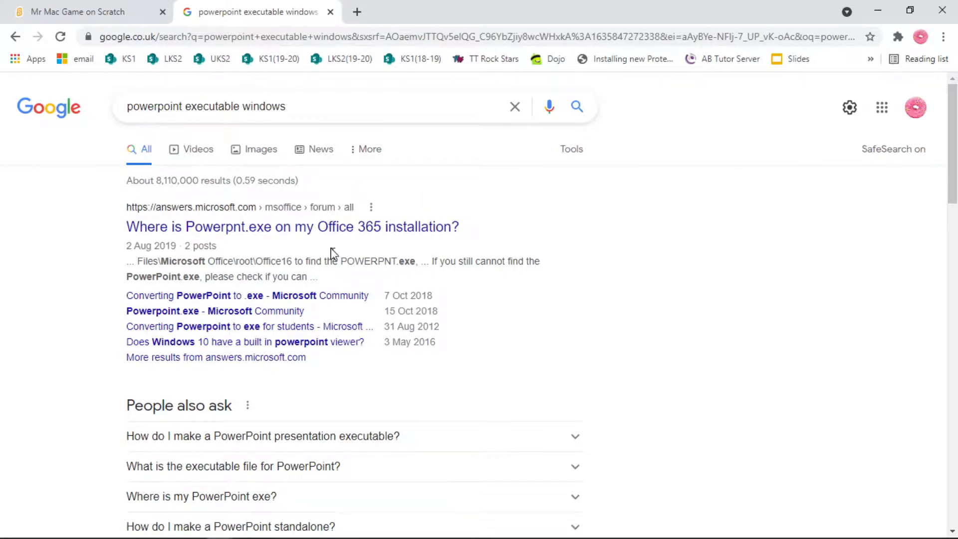
Step: Switch back to AB Tutor and launch POWERPNT.exe on MID-RIGHT 1
click(879, 19)
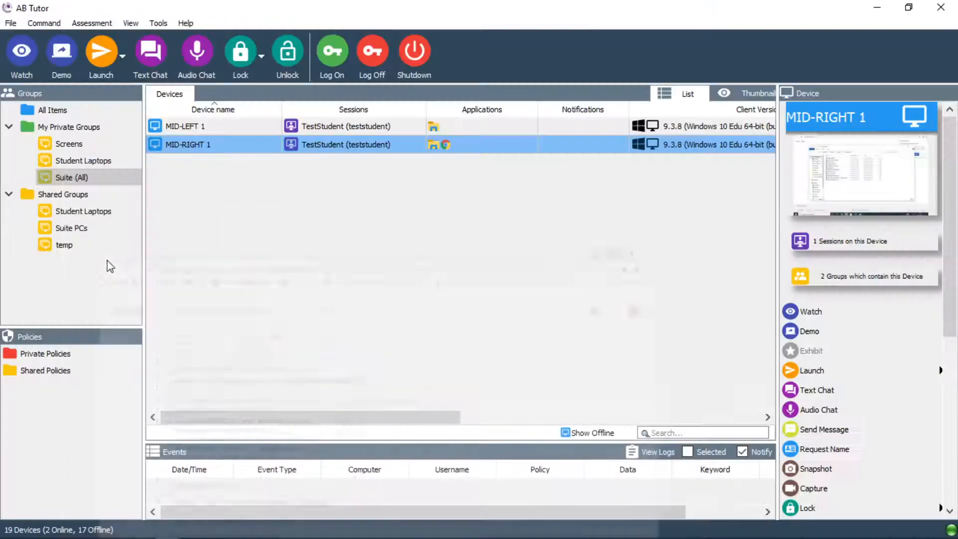
click(123, 83)
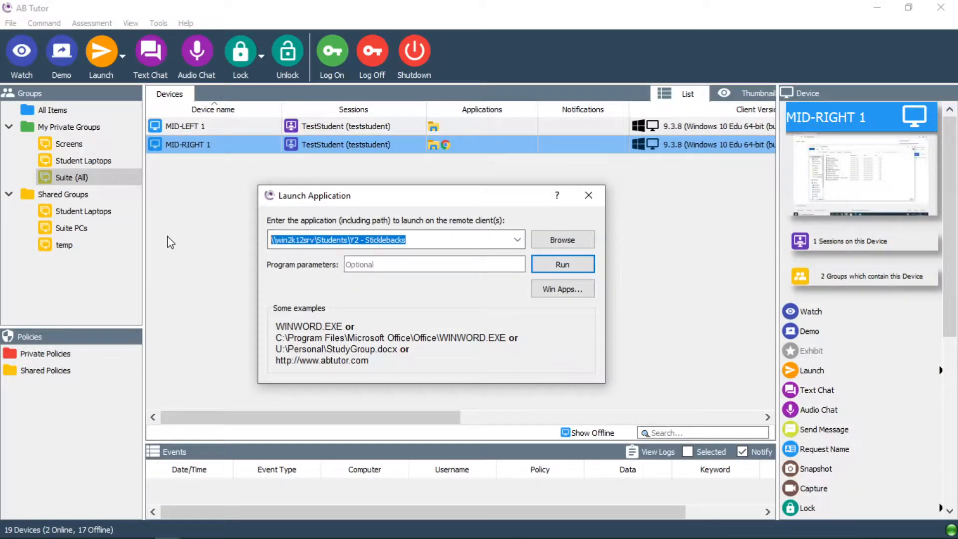
text(POWERPNT.exe)
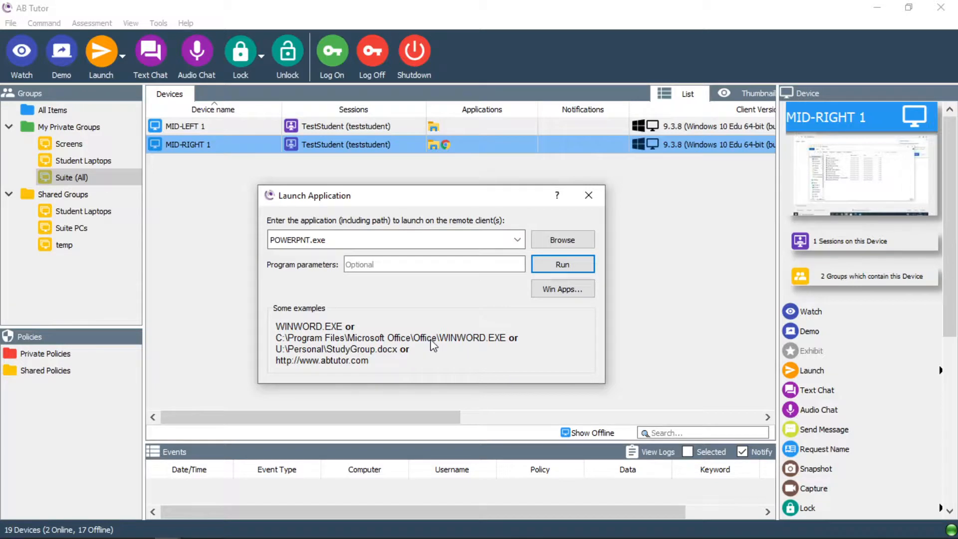
click(561, 264)
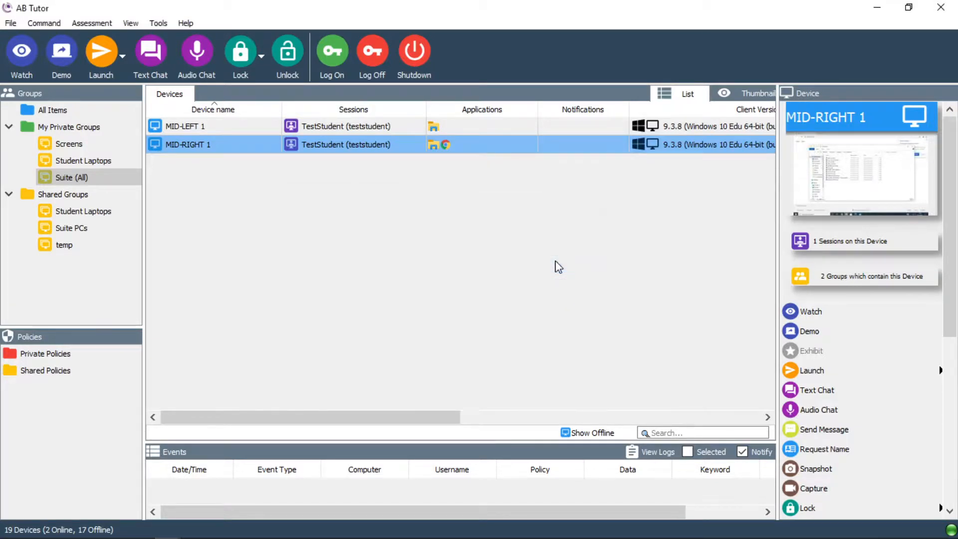